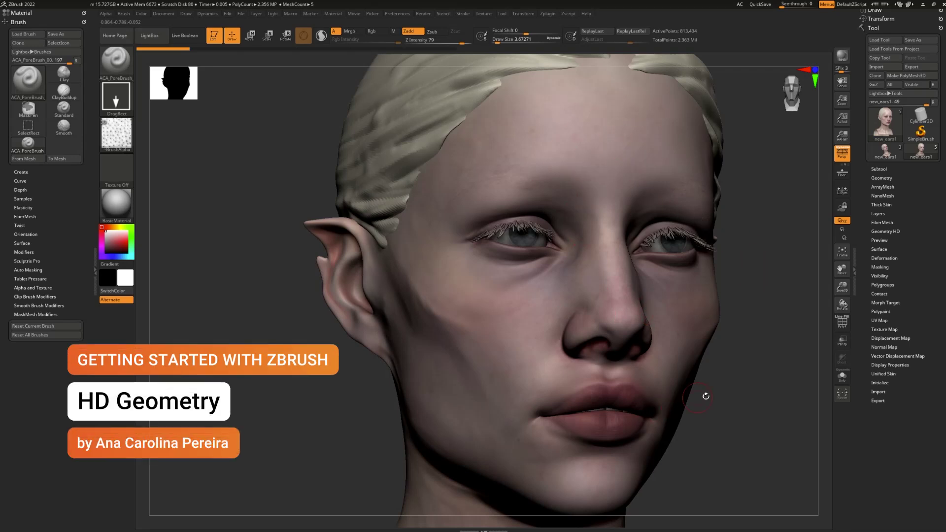
Step: Stamp four DragRect pore patches on the cheek beside the nose
drag(726, 411, 737, 410)
drag(737, 373, 732, 375)
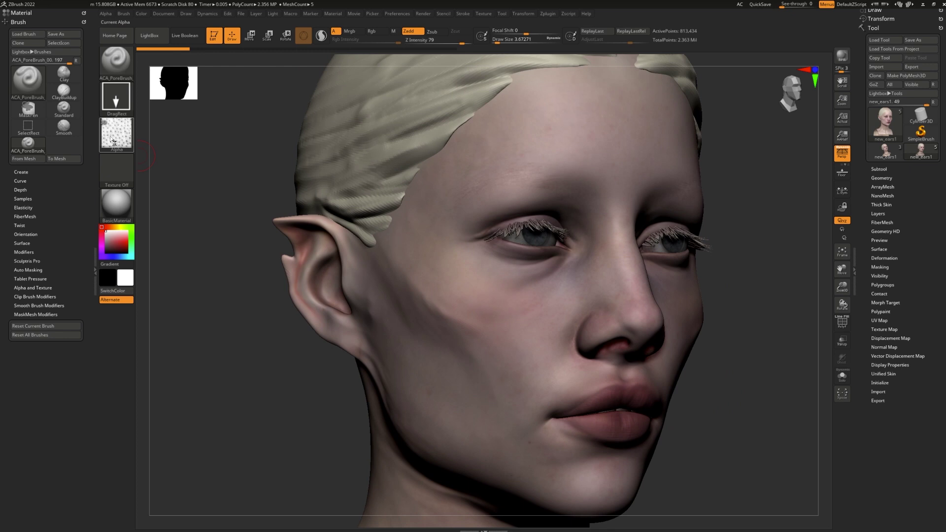
drag(724, 366, 833, 462)
drag(441, 298, 462, 321)
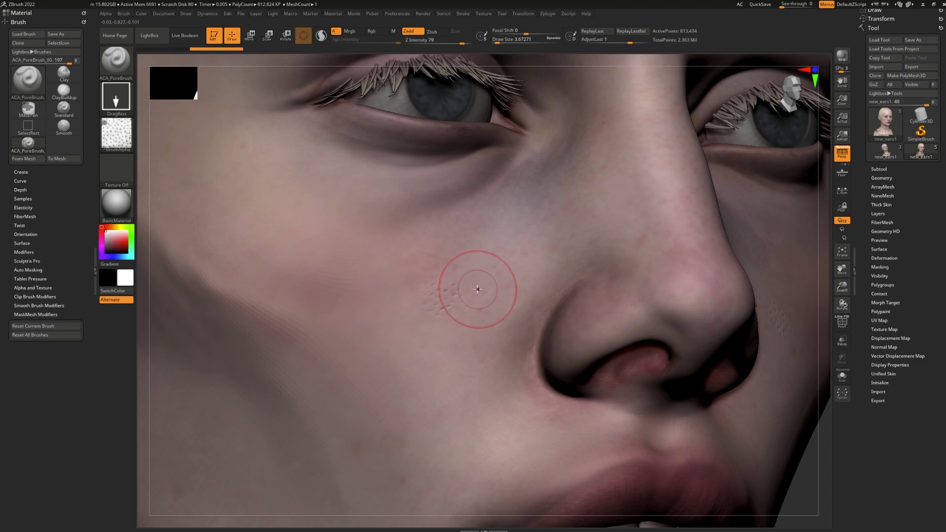
drag(477, 290, 489, 322)
drag(441, 257, 464, 294)
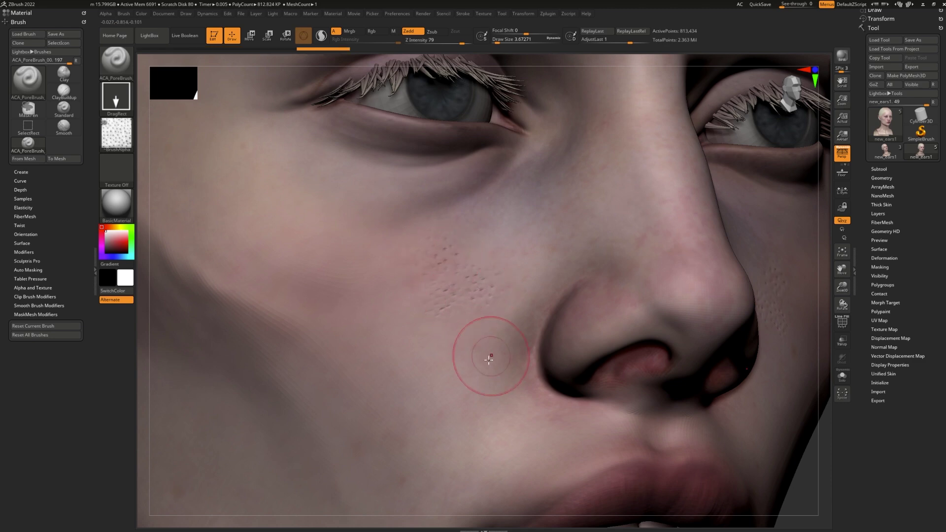
drag(425, 319, 486, 370)
Step: Zoom in to inspect the cheek pores, then frame the whole head with F
drag(537, 519, 571, 519)
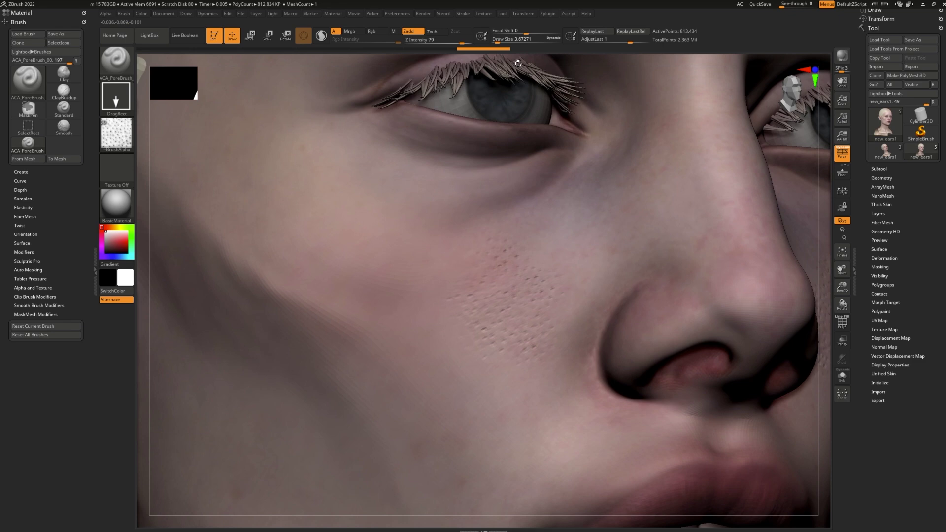
alt+drag(523, 63, 587, 149)
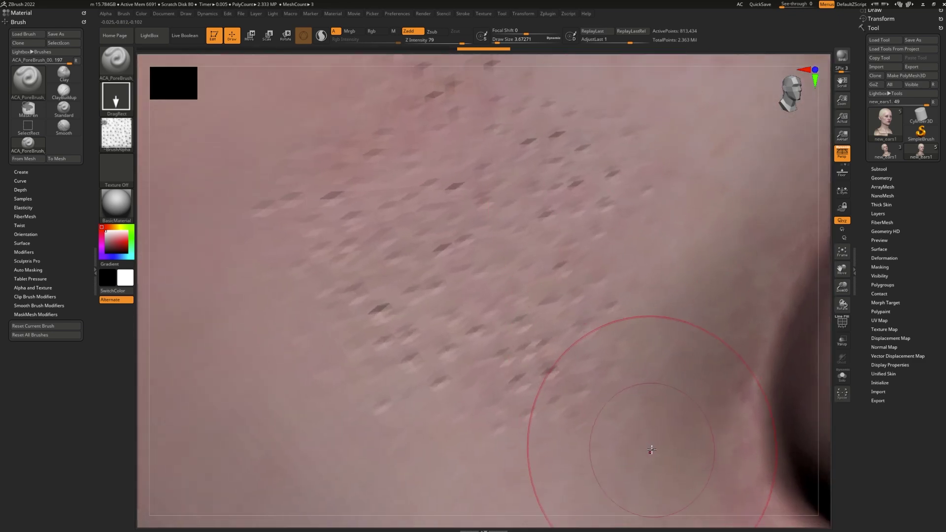
key(f)
drag(760, 355, 743, 379)
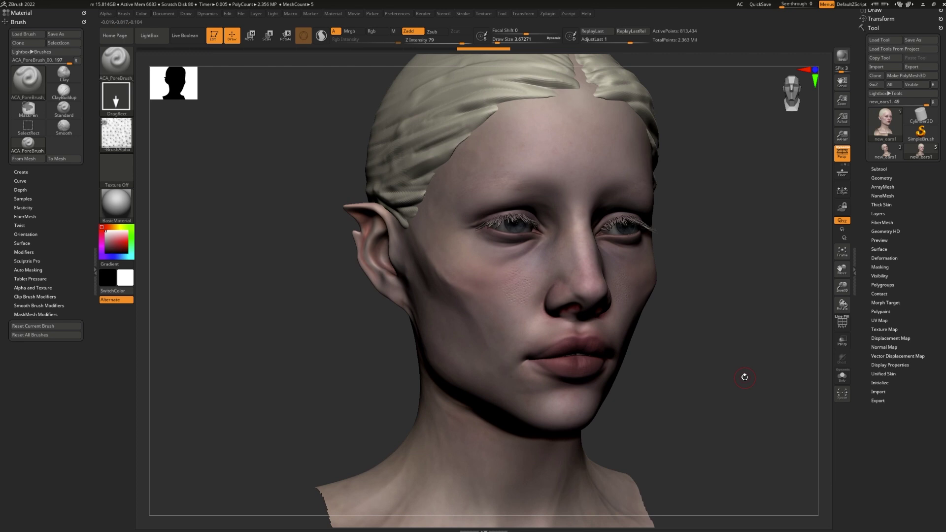
mouse_move(745, 377)
ctrl+right_down()
mouse_move(705, 395)
mouse_move(706, 386)
ctrl+right_up()
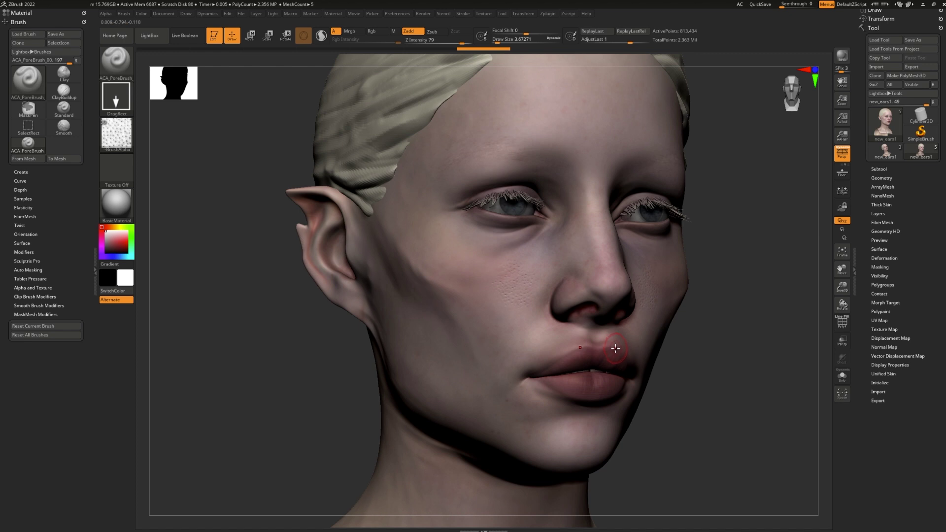
drag(743, 313, 722, 312)
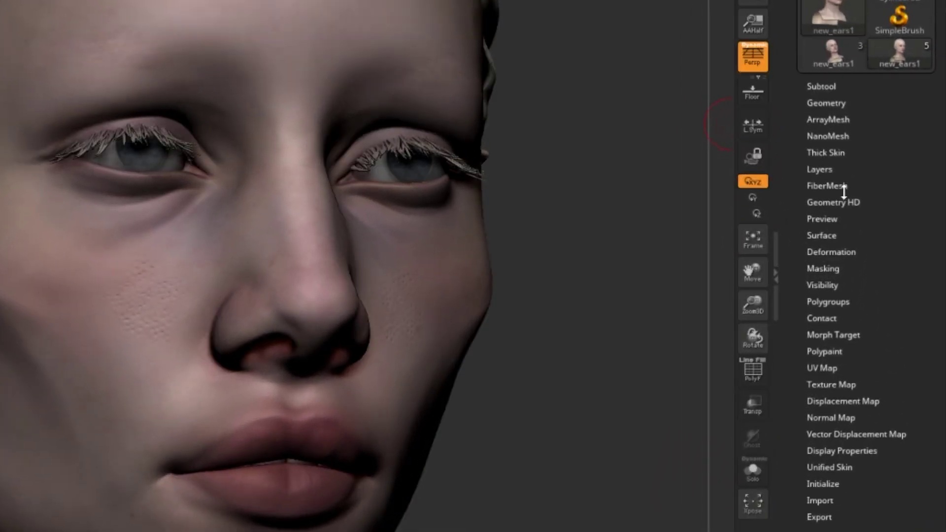
Step: Add an HD subdivision level with DivideHD in Geometry HD, setting SculptHD to 2
click(860, 202)
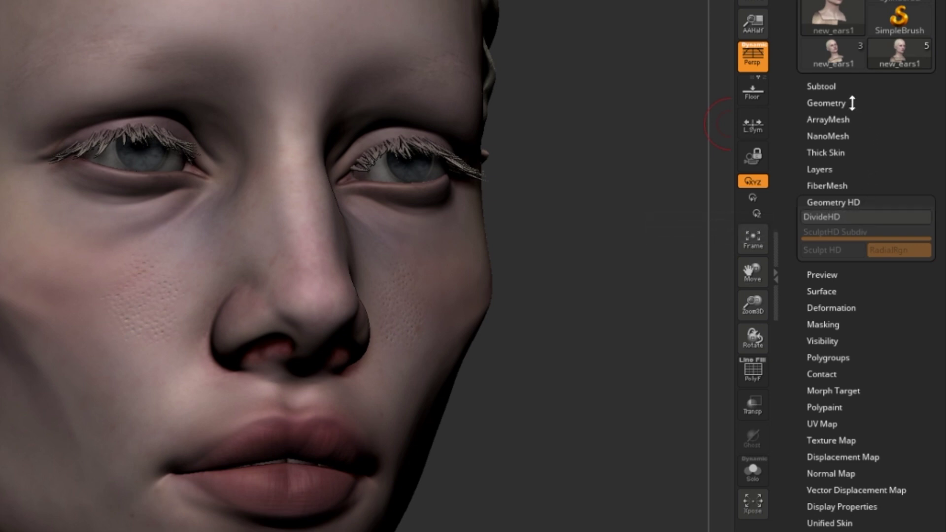
click(855, 221)
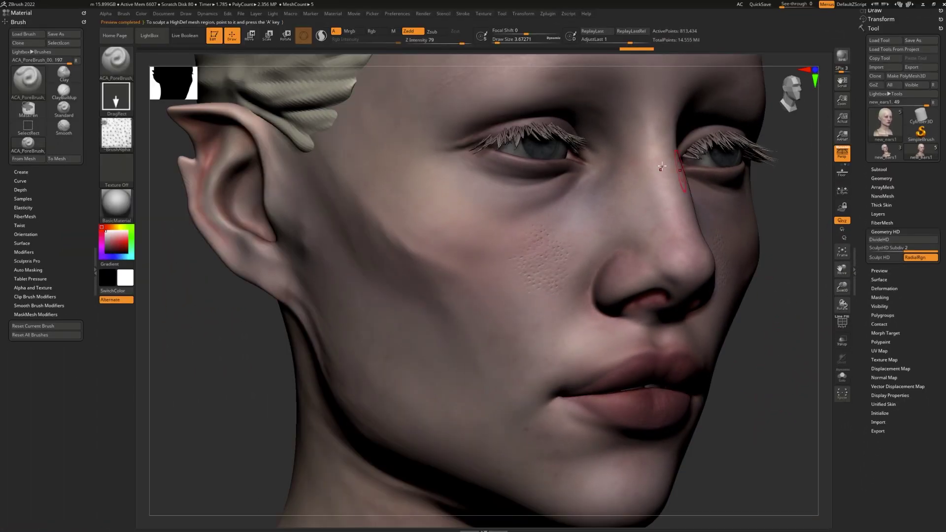
Step: Stamp two more pore patches on the cheek, then undo the last one
drag(502, 253, 504, 273)
drag(754, 445, 728, 396)
drag(501, 283, 542, 328)
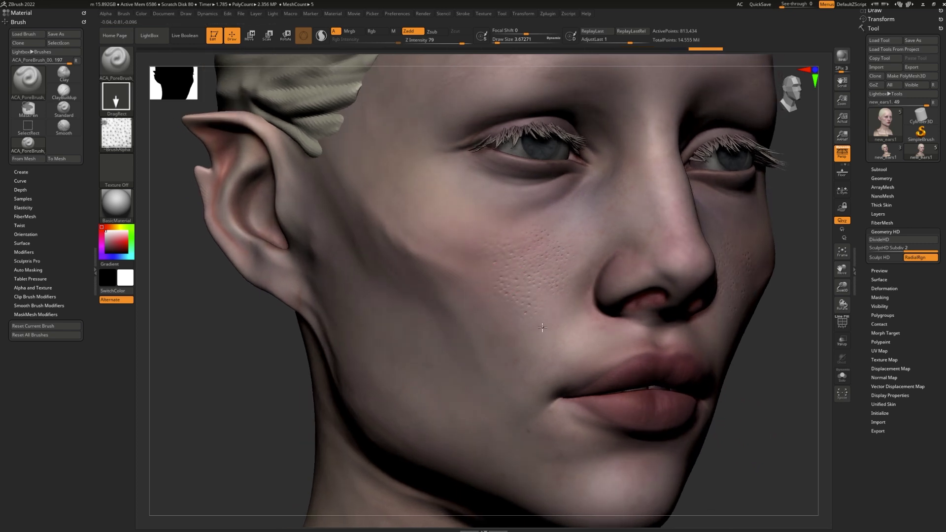
key(ctrl+z)
key(ctrl+z)
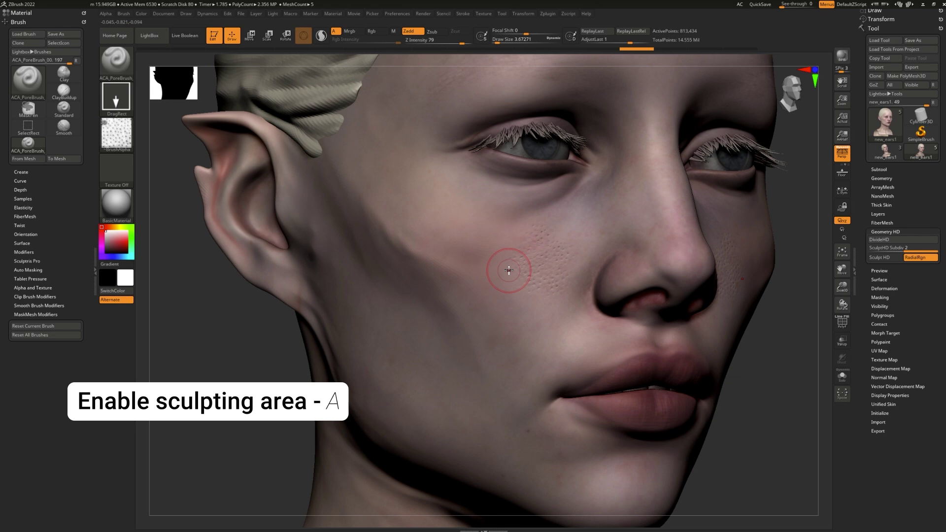
Step: Enter Sculpt HD over the cheek, stamp a crisp pore patch, then exit HD mode
key(a)
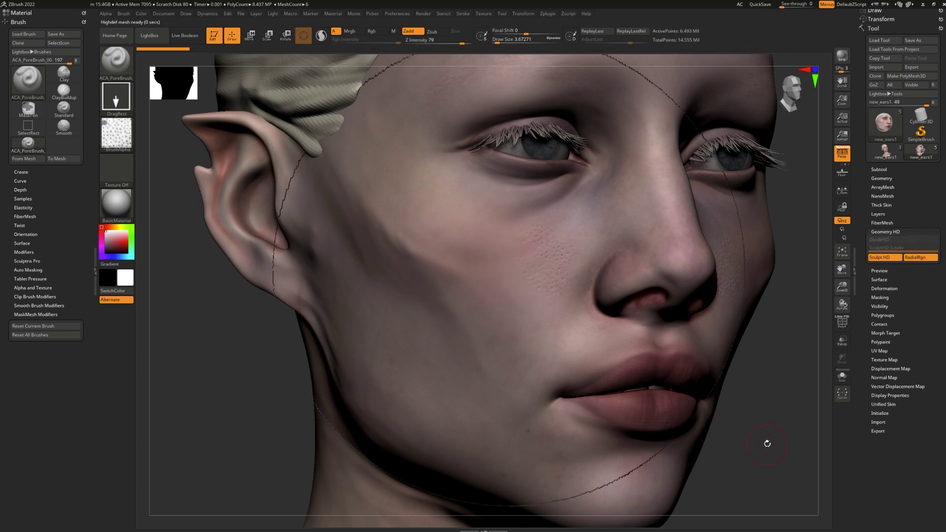
drag(766, 443, 741, 240)
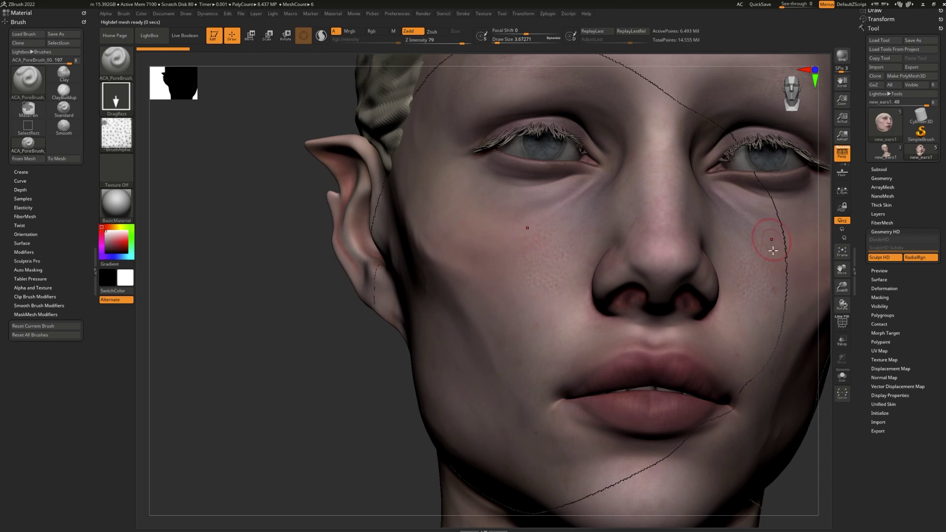
mouse_move(361, 457)
mouse_down()
mouse_move(468, 460)
mouse_move(671, 401)
mouse_move(670, 391)
mouse_move(676, 407)
mouse_move(735, 382)
mouse_move(759, 508)
mouse_move(670, 386)
mouse_up()
mouse_move(486, 252)
mouse_down()
mouse_move(507, 291)
mouse_move(528, 295)
mouse_move(530, 313)
mouse_up()
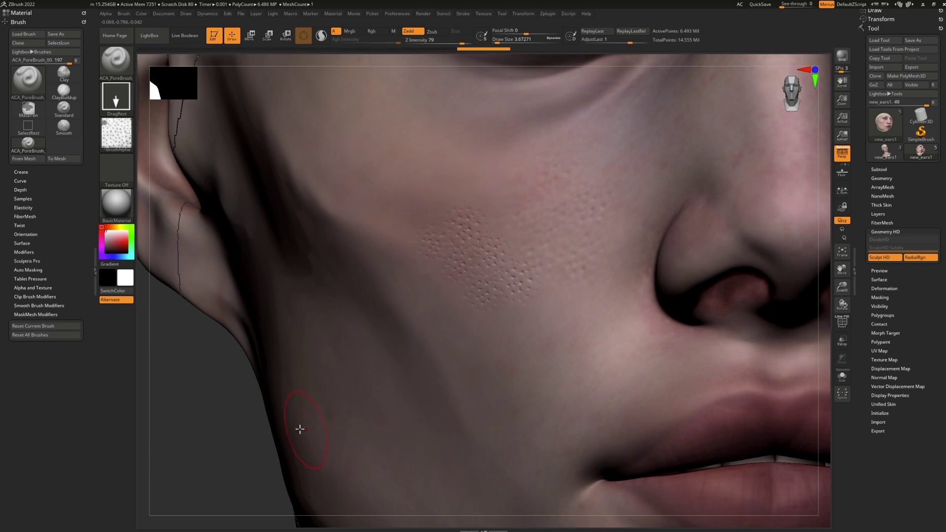
drag(298, 429, 264, 448)
key(a)
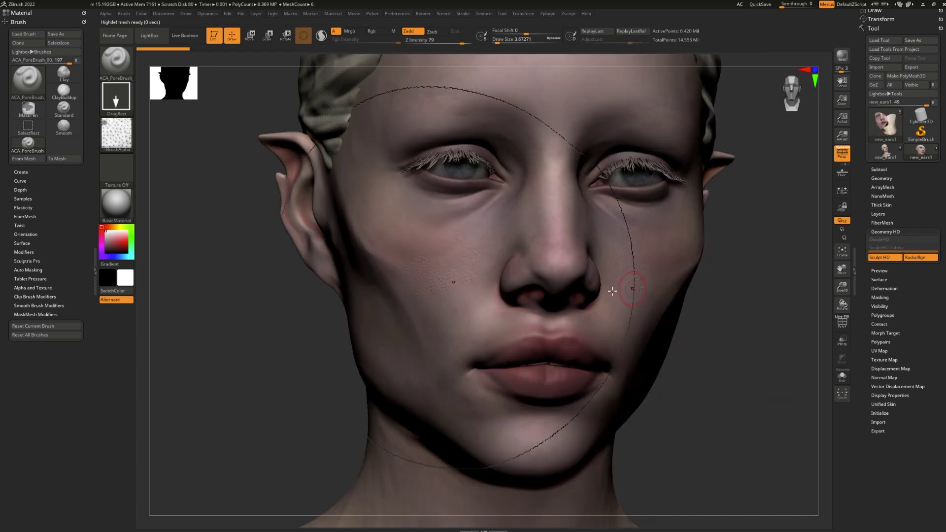
Step: Sculpt HD pore detail on the other cheek
drag(611, 291, 663, 213)
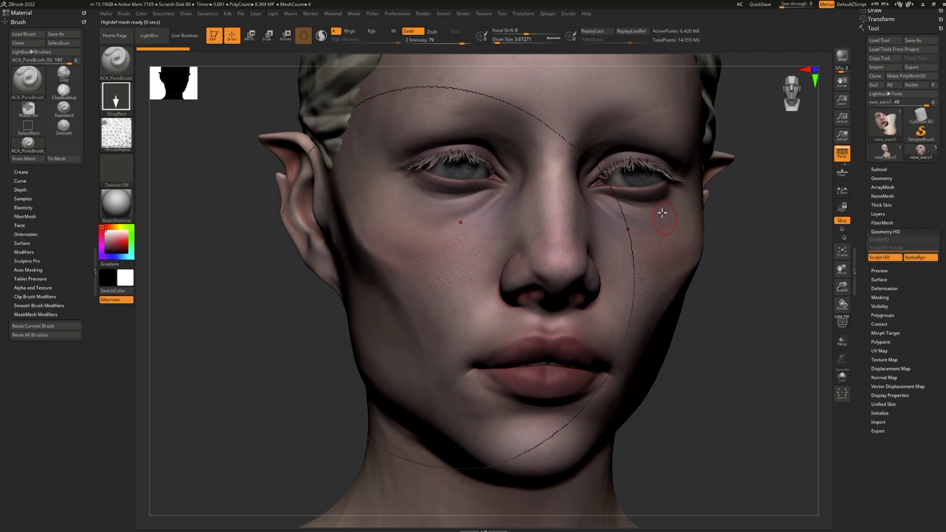
drag(673, 119, 679, 157)
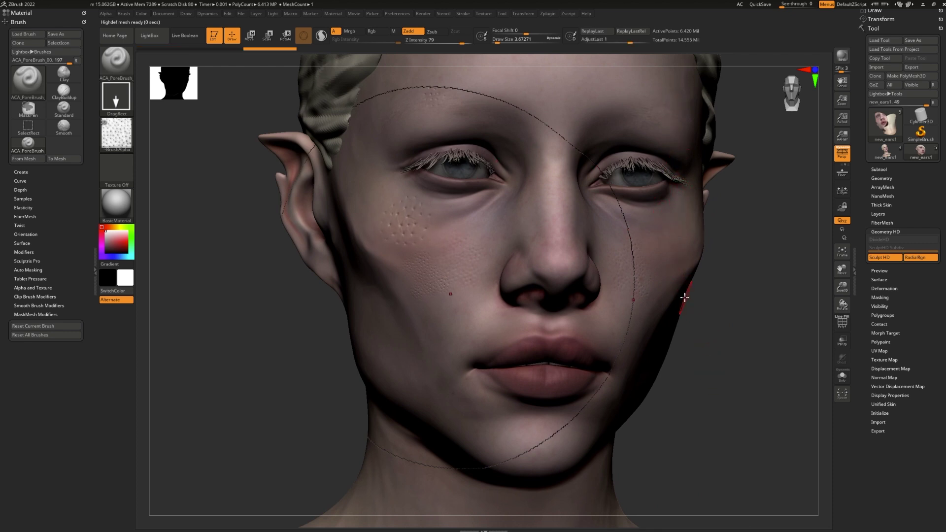
drag(735, 364, 680, 277)
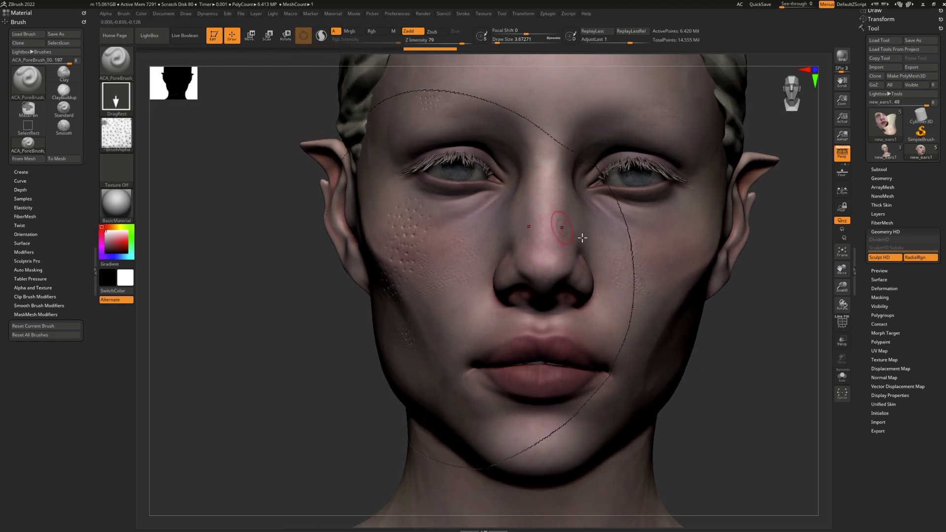
Step: Turn on PolyF and inspect the head's polygroups around the cheek and ear
click(844, 324)
mouse_move(739, 365)
mouse_down()
mouse_move(798, 364)
mouse_move(730, 363)
mouse_up()
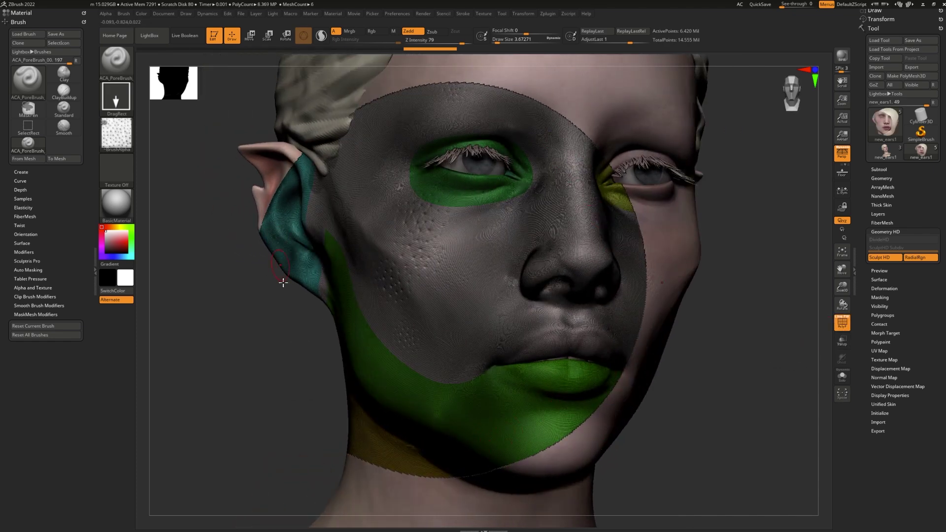
drag(728, 416, 534, 330)
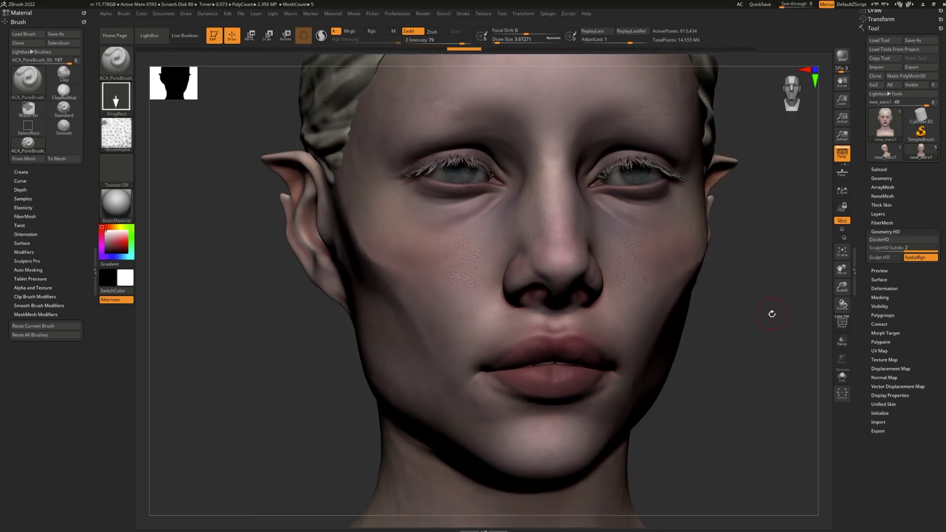
Step: In Sculpt HD with RadialRgn, stamp stronger pores on the cheek and orbit to check them
drag(770, 357, 726, 368)
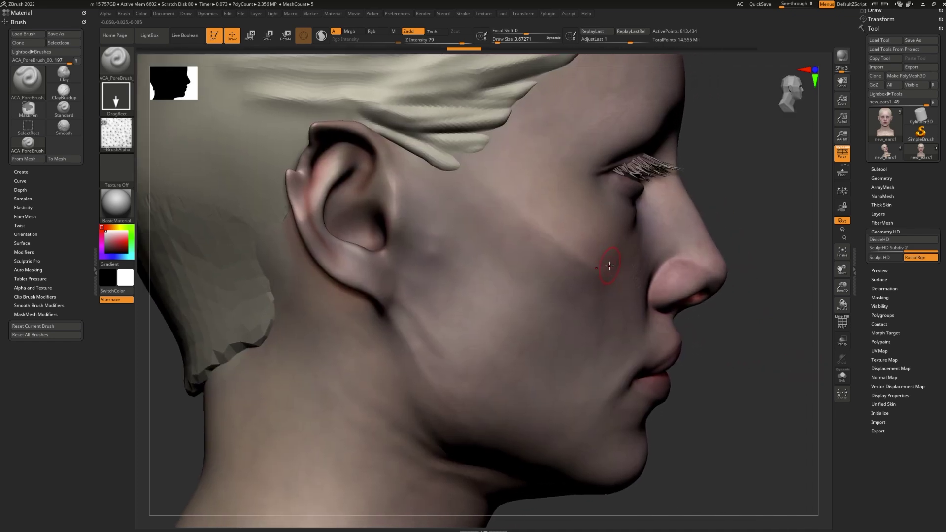
key(a)
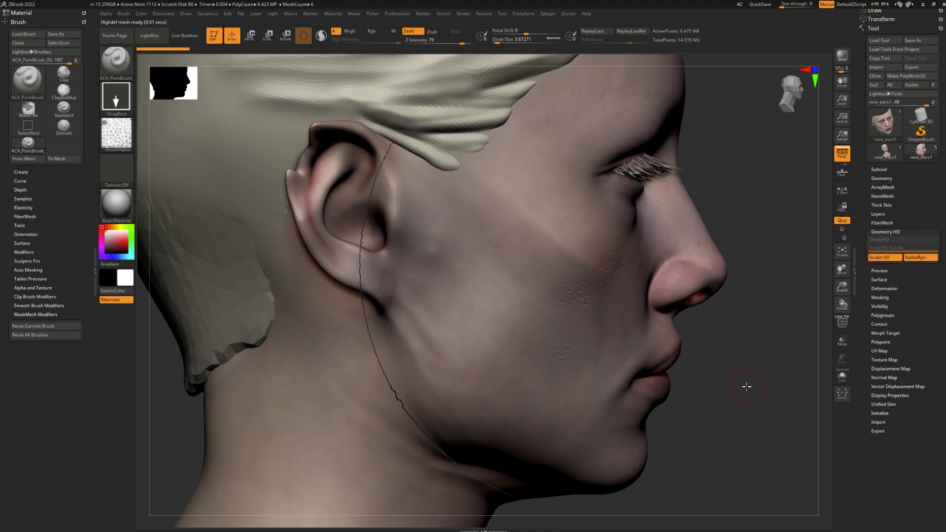
drag(747, 386, 686, 306)
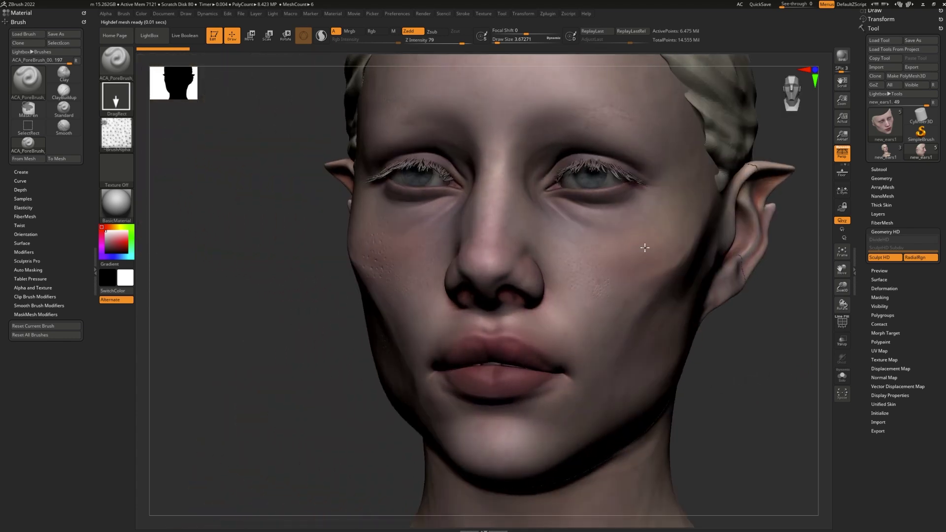
drag(656, 264, 639, 282)
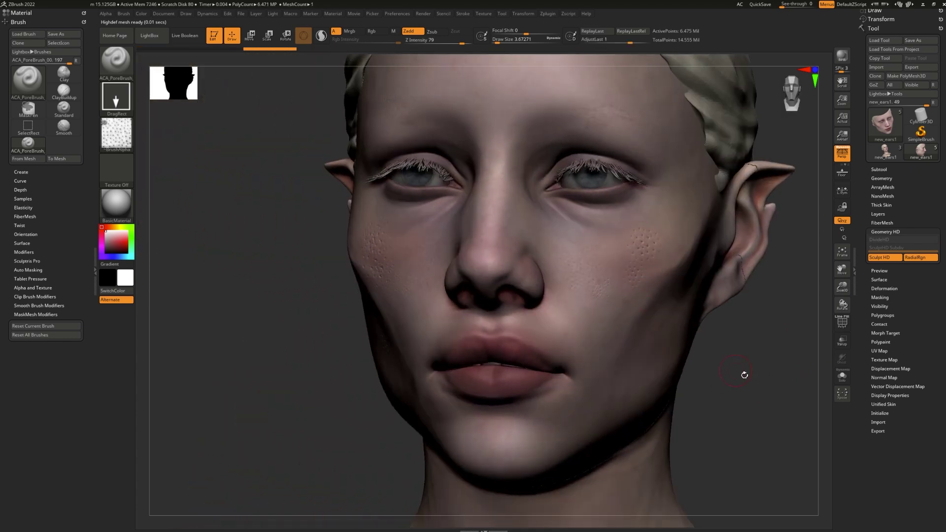
drag(743, 376, 762, 342)
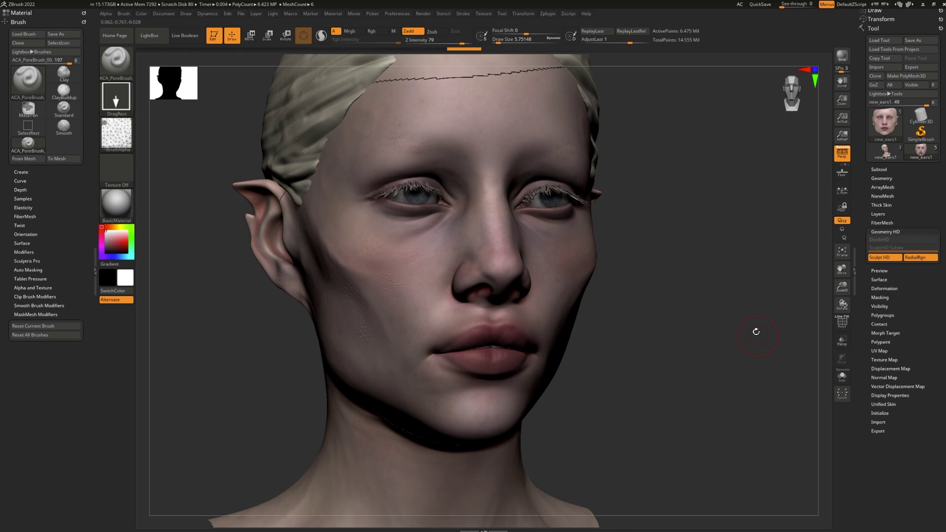
drag(746, 277, 761, 315)
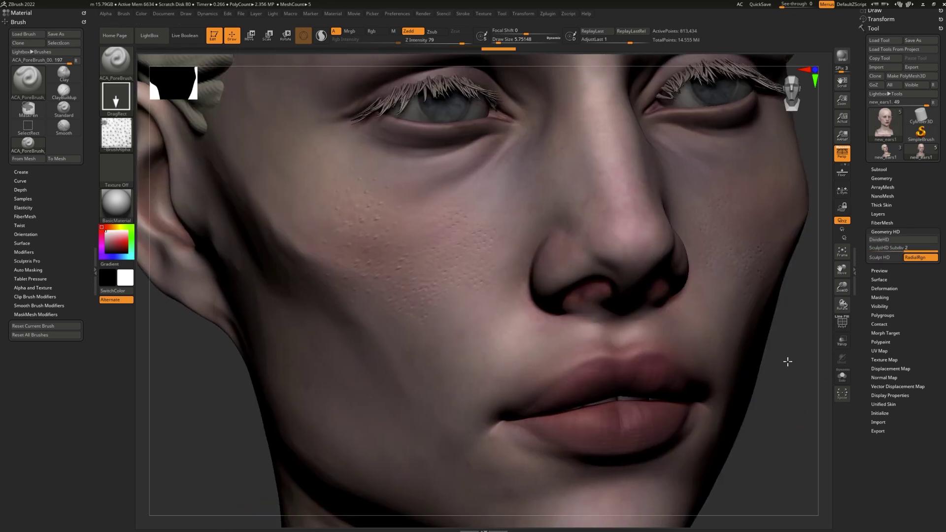
drag(788, 361, 760, 374)
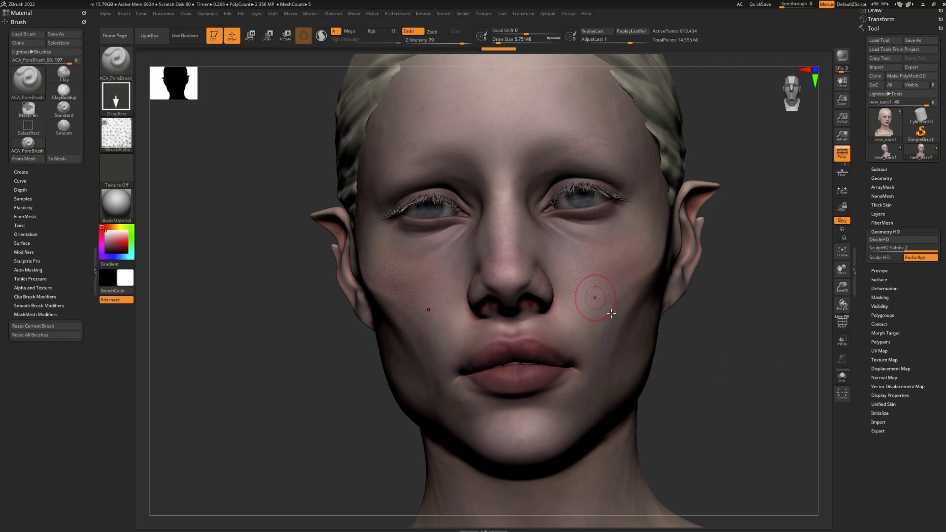
drag(761, 320, 686, 320)
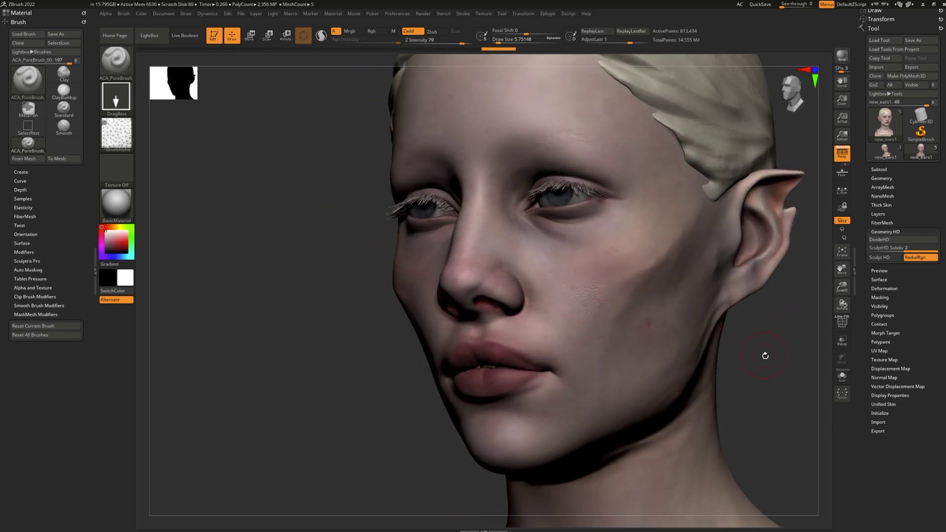
drag(764, 356, 764, 360)
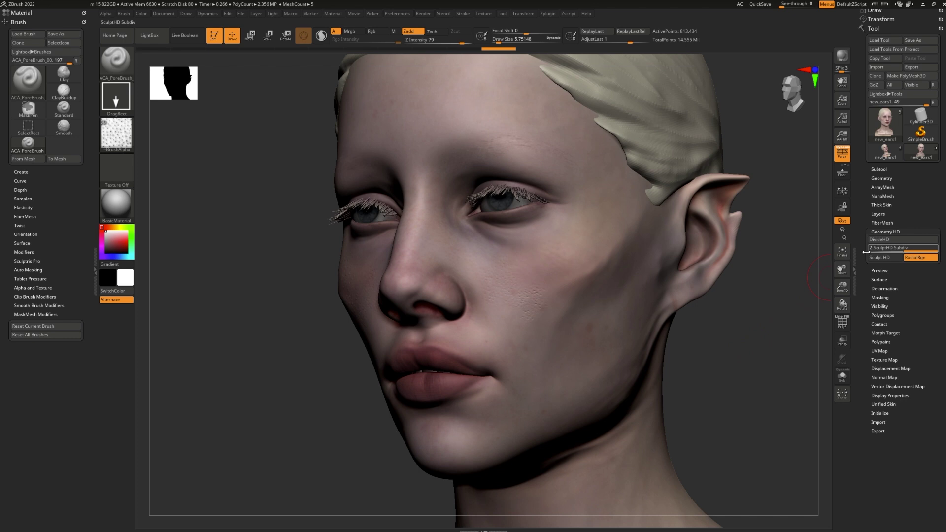
Step: Raise the SculptHD subdivision level from 2 to 3 with DivideHD
key(a)
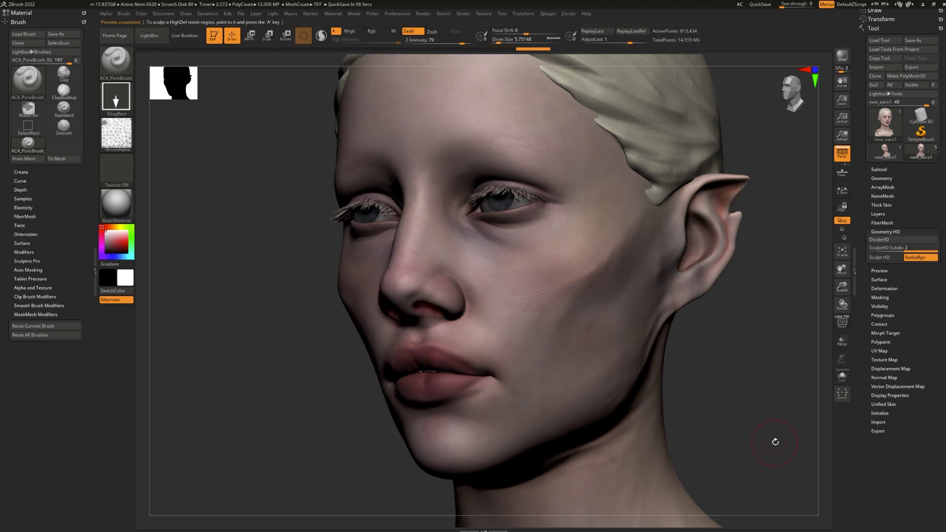
drag(775, 442, 738, 351)
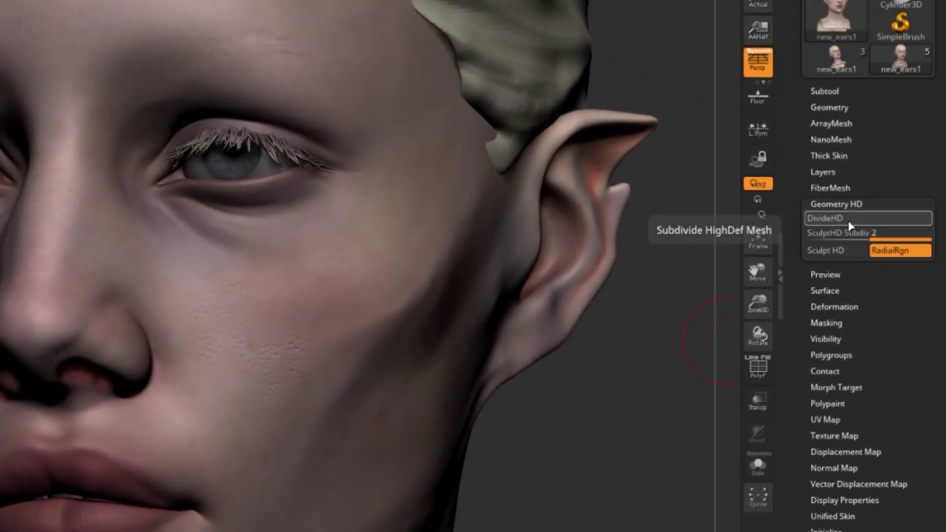
click(831, 220)
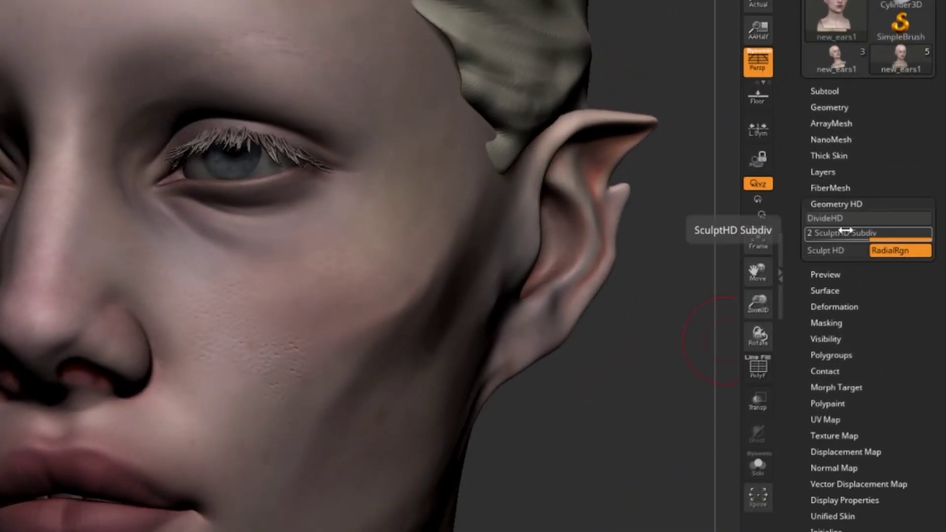
drag(735, 345, 729, 337)
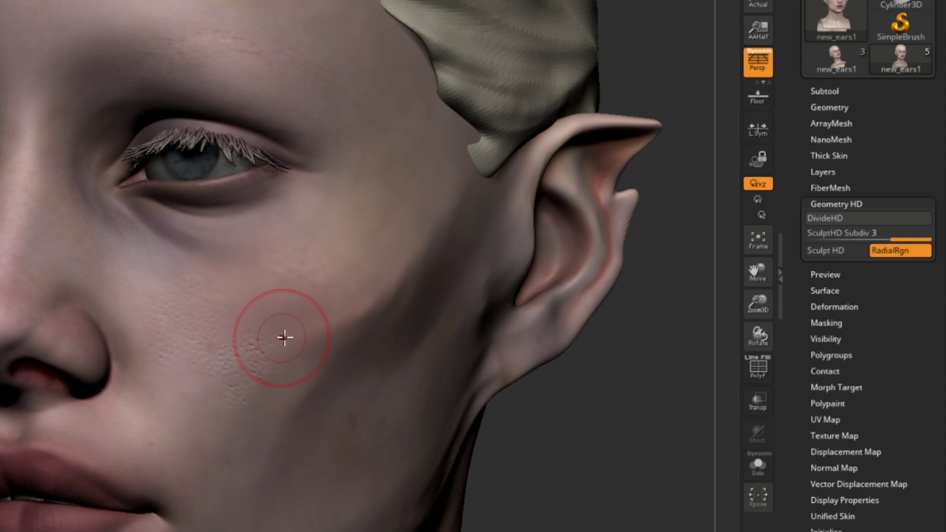
ctrl+right_drag(287, 340, 570, 346)
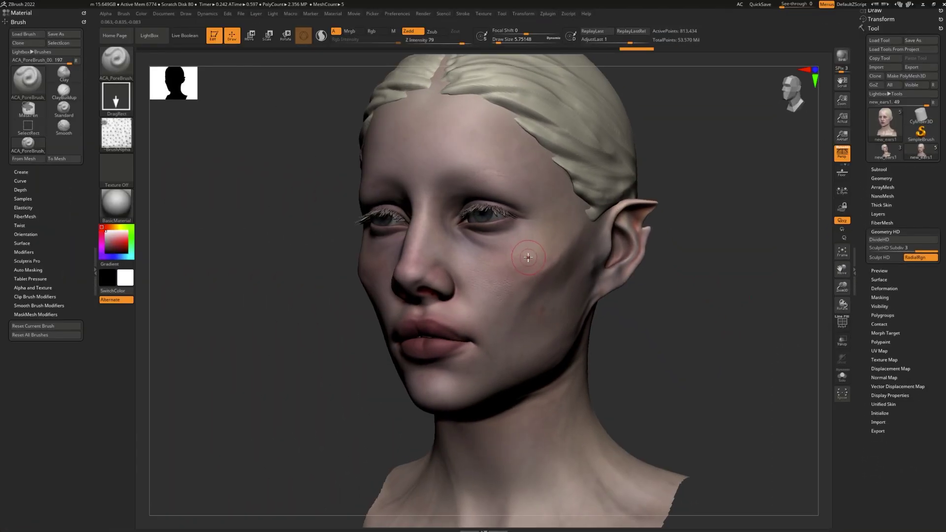
Step: Turn off RadialRgn and toggle PolyF so HD detail previews across the visible face
click(917, 257)
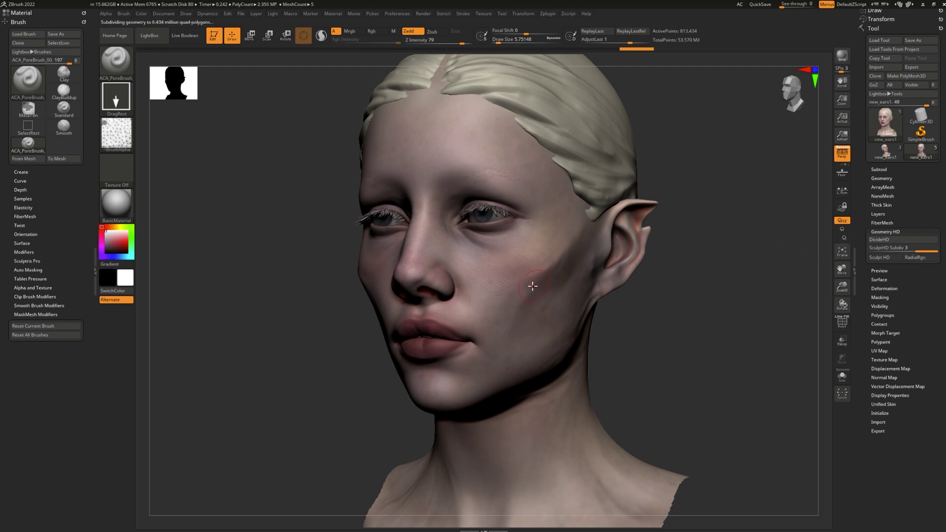
click(842, 323)
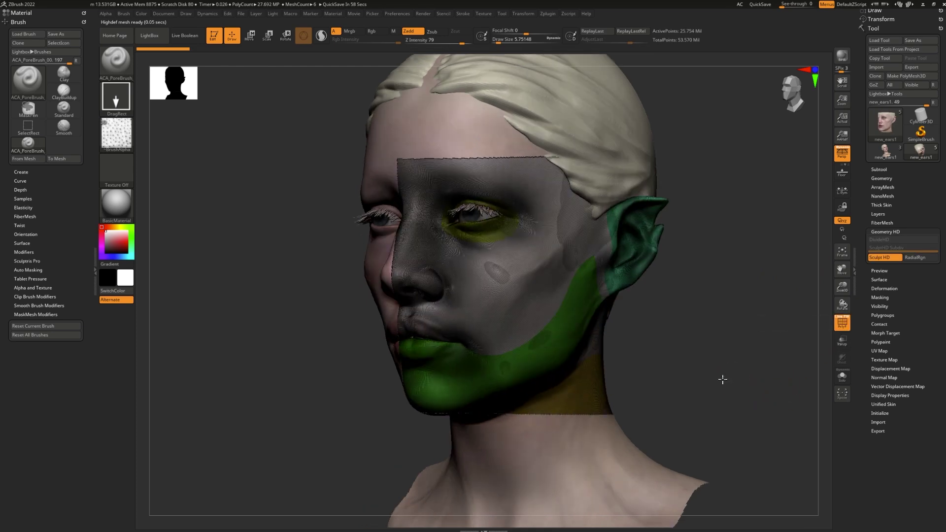
mouse_move(722, 380)
mouse_down()
mouse_move(712, 374)
mouse_move(718, 386)
mouse_up()
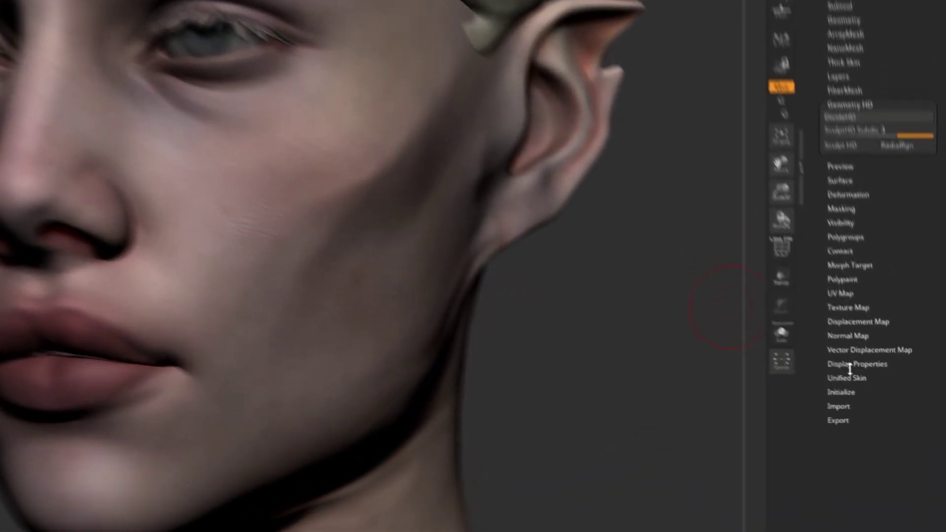
Step: Turn on Double in Tool > Display Properties
click(888, 395)
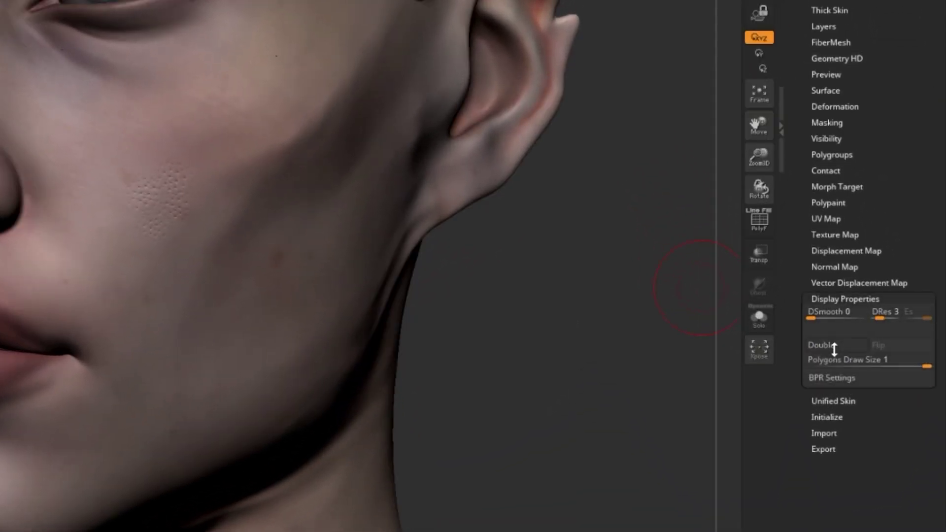
click(831, 348)
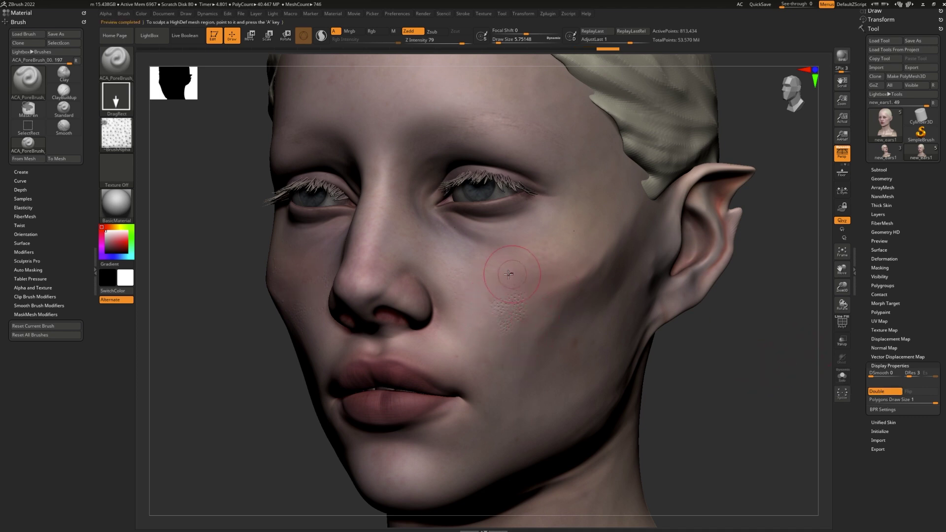
Step: Turn on HDGeometry in Render > Render Properties
click(425, 14)
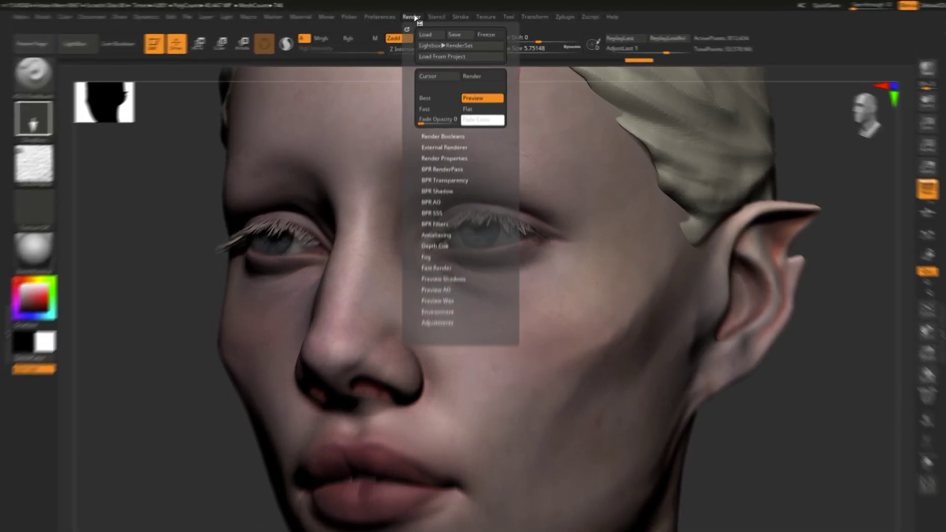
click(445, 157)
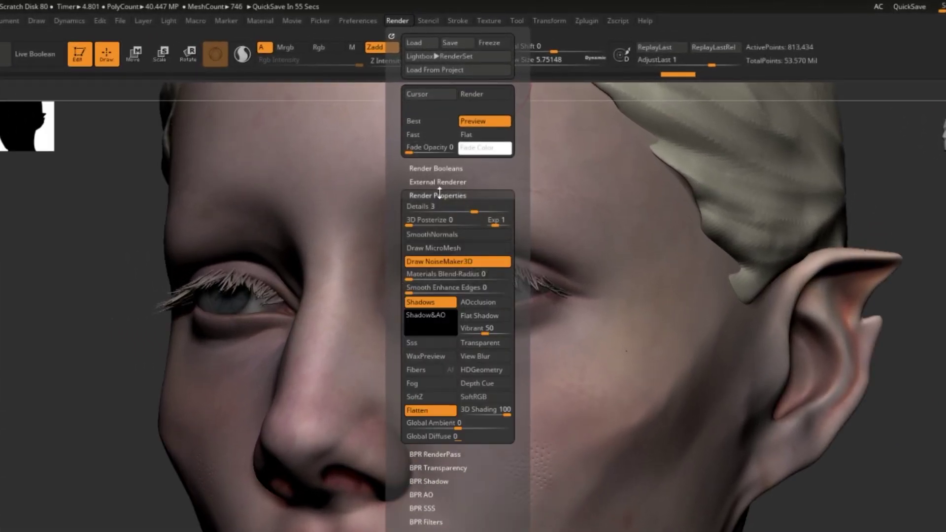
click(493, 371)
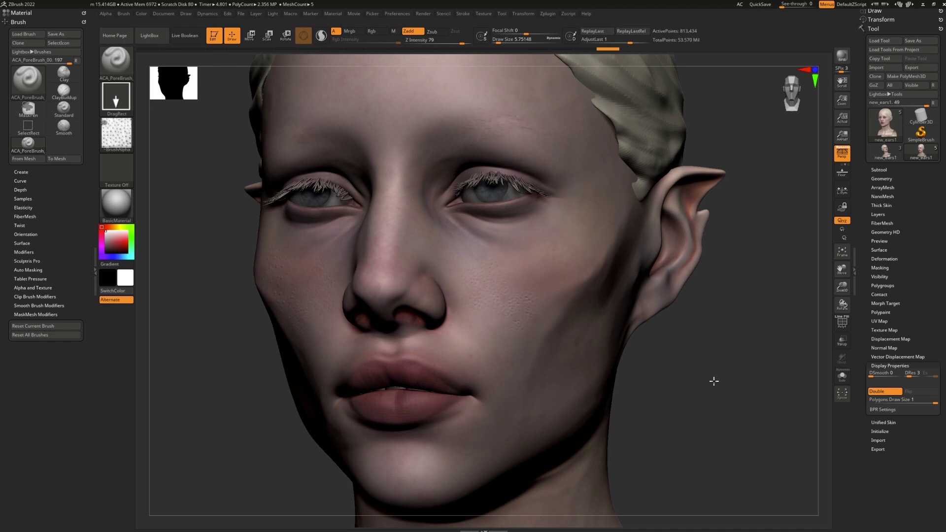
drag(714, 381, 714, 380)
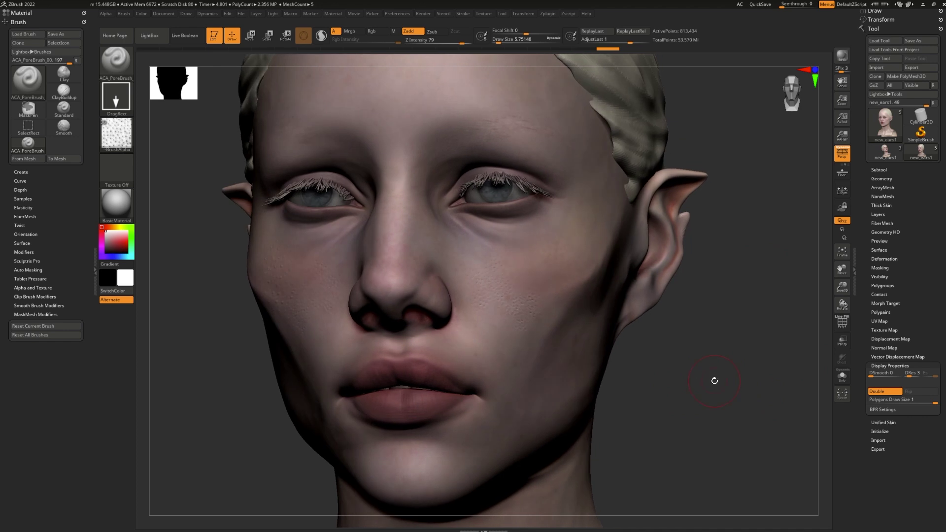